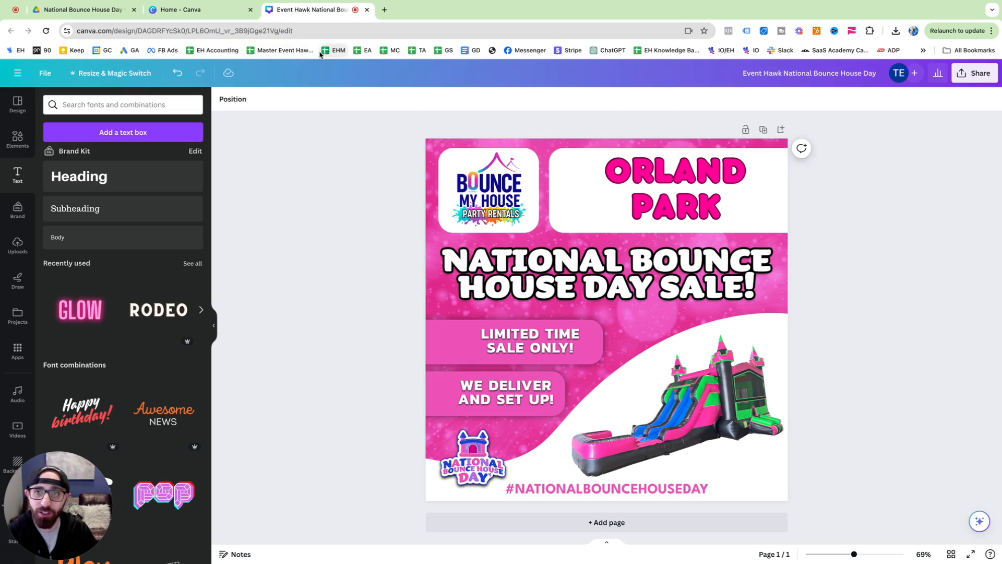
Create a new square Instagram post design (1080 × 1080 px) from the Canva home page
{"action": "left_click", "coordinate": [200, 11]}
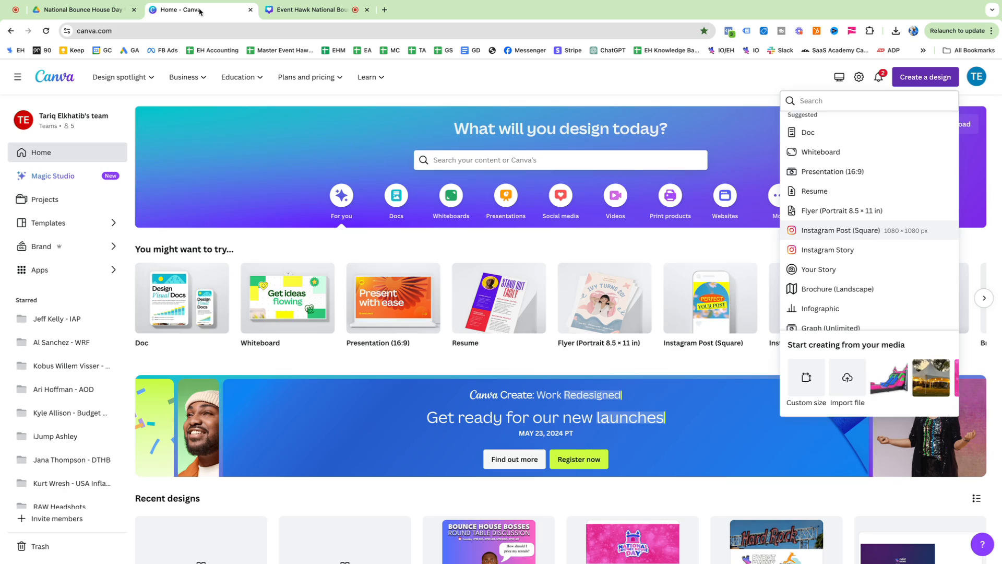
{"action": "left_click", "coordinate": [744, 84]}
{"action": "left_click", "coordinate": [937, 81]}
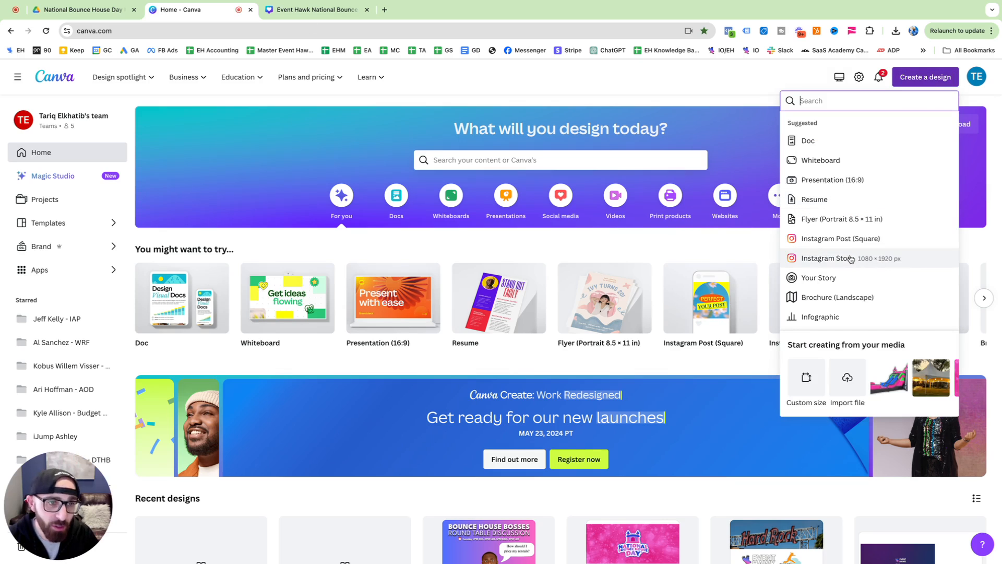
{"action": "left_click", "coordinate": [840, 239]}
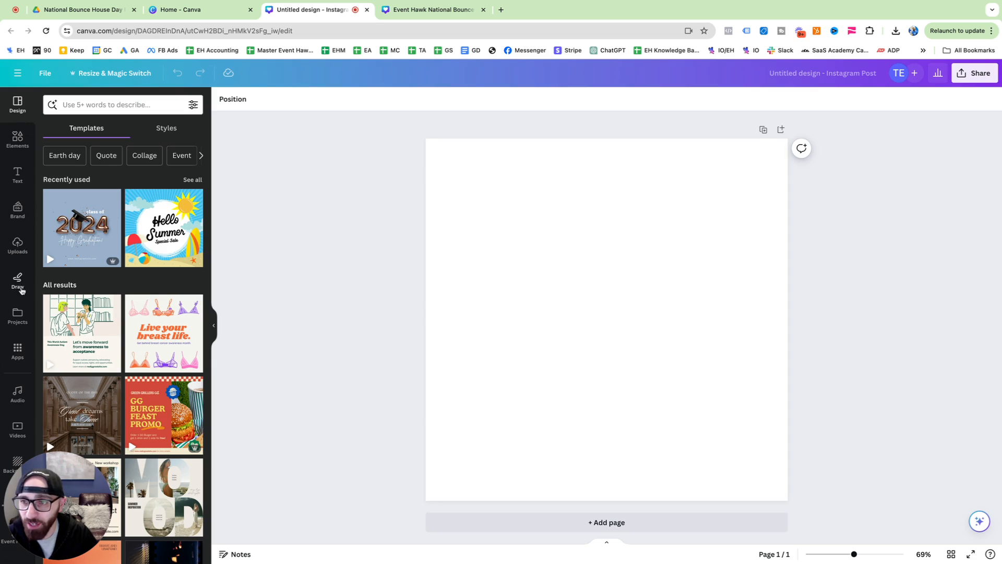
Search the design templates for "fun" and look through the results
{"action": "left_click", "coordinate": [108, 104]}
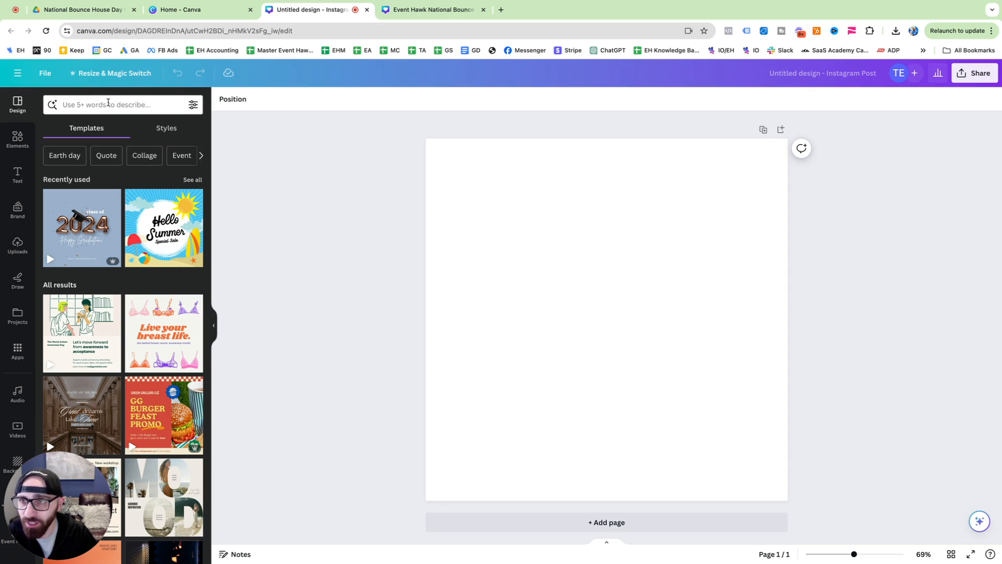
{"action": "type", "text": "fun"}
{"action": "key", "text": "Return"}
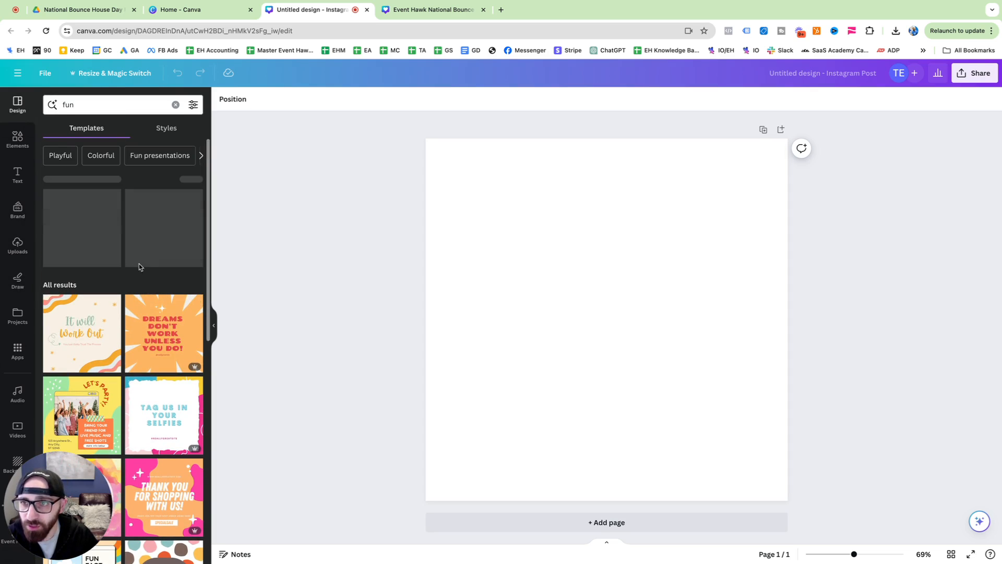
{"action": "scroll", "coordinate": [139, 258], "scroll_direction": "down", "scroll_amount": 2}
{"action": "scroll", "coordinate": [138, 257], "scroll_direction": "down", "scroll_amount": 10}
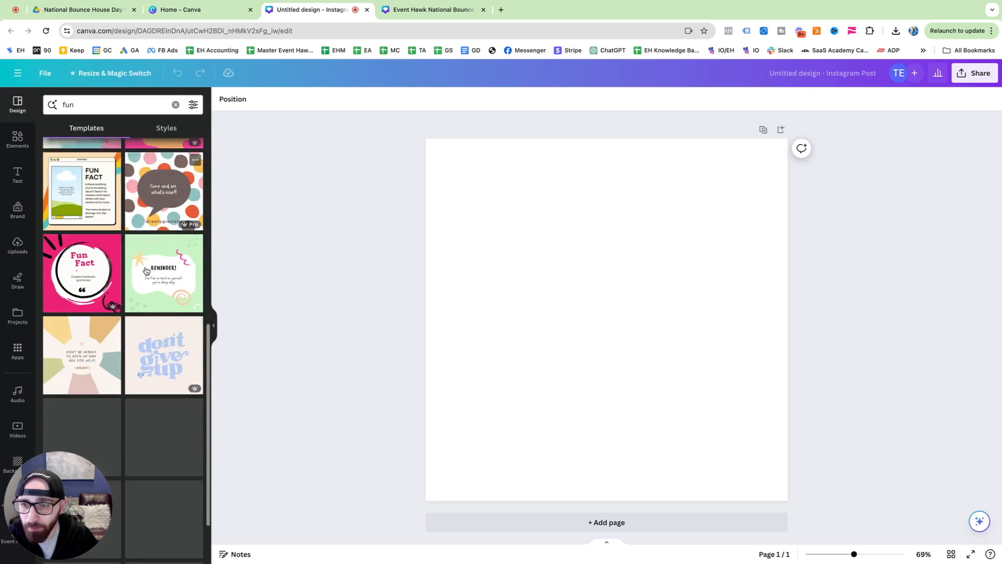
{"action": "scroll", "coordinate": [133, 270], "scroll_direction": "down", "scroll_amount": 10}
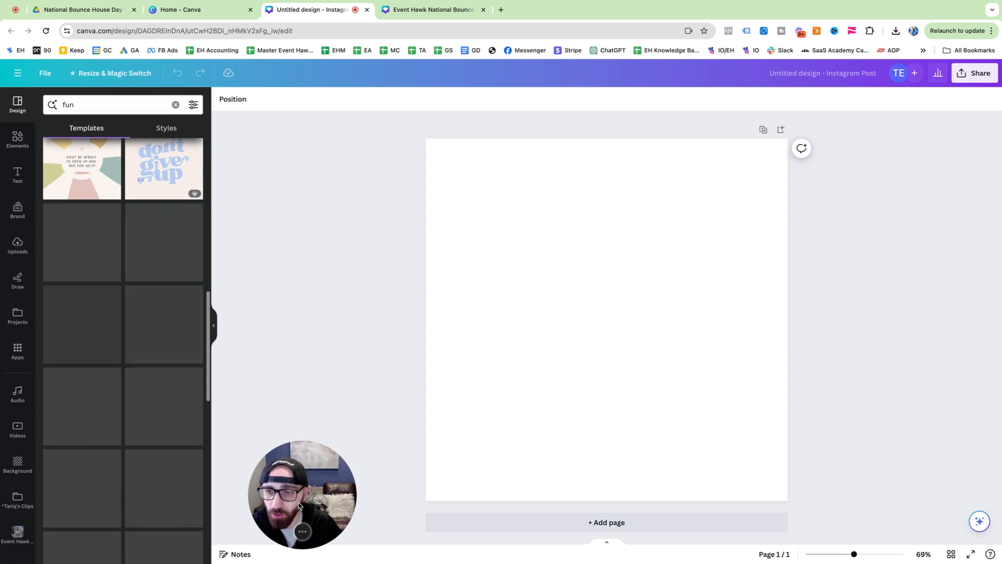
{"action": "scroll", "coordinate": [73, 403], "scroll_direction": "down", "scroll_amount": 6}
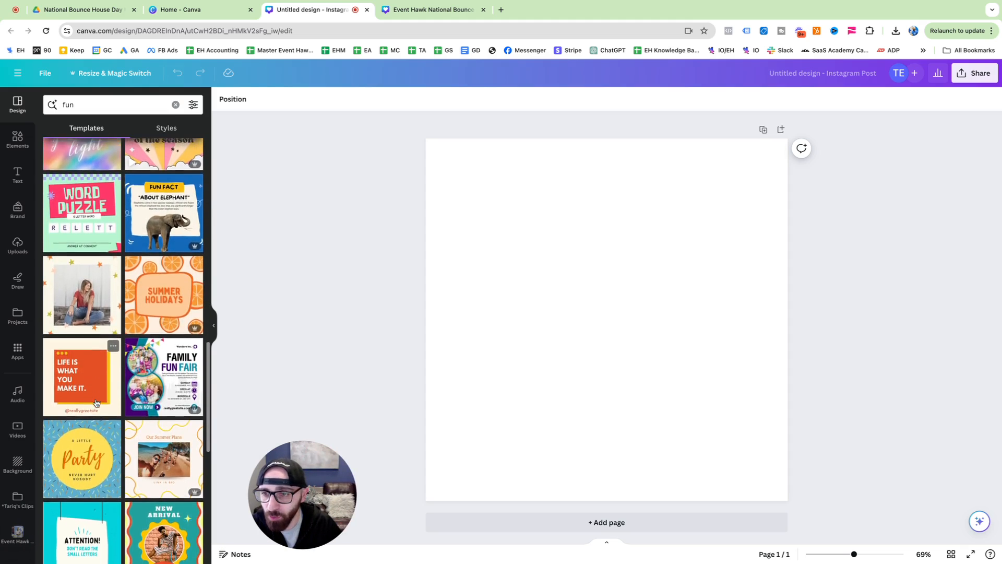
{"action": "left_click", "coordinate": [103, 129]}
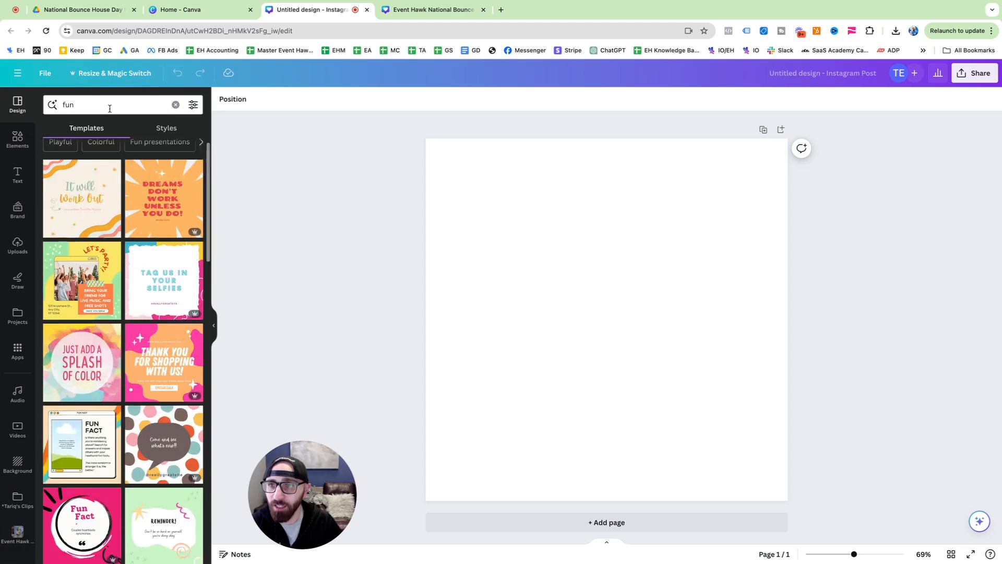
Search the templates for "promo" and apply the orange 11.11 One Day Promo Big Sale design
{"action": "double_click", "coordinate": [110, 106]}
{"action": "type", "text": "promo"}
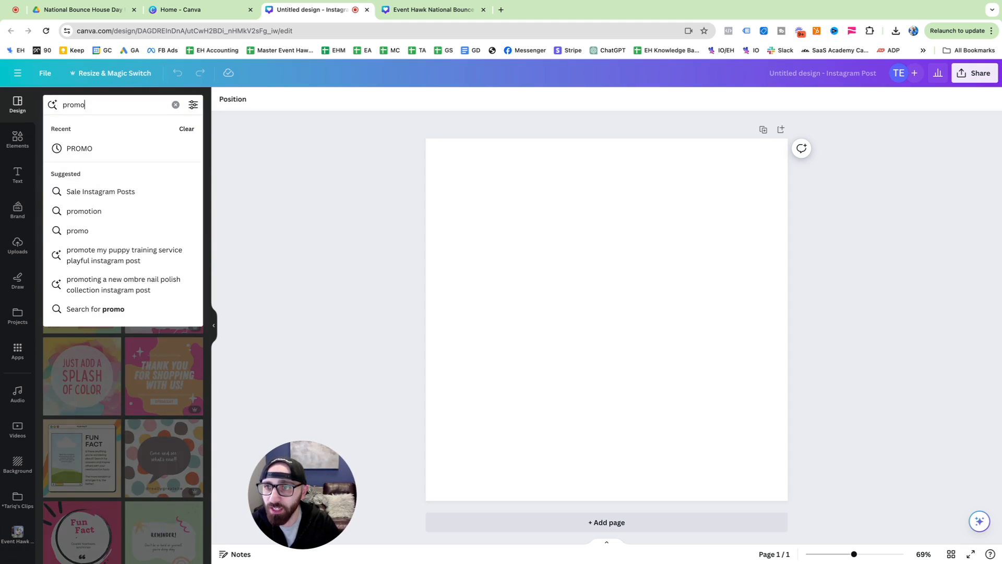
{"action": "key", "text": "Return"}
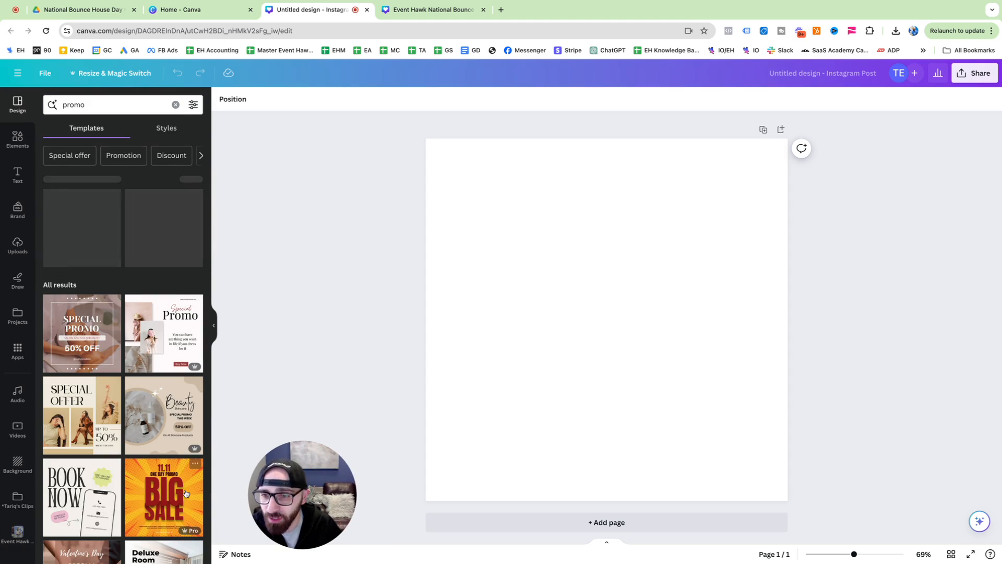
{"action": "left_click", "coordinate": [157, 504]}
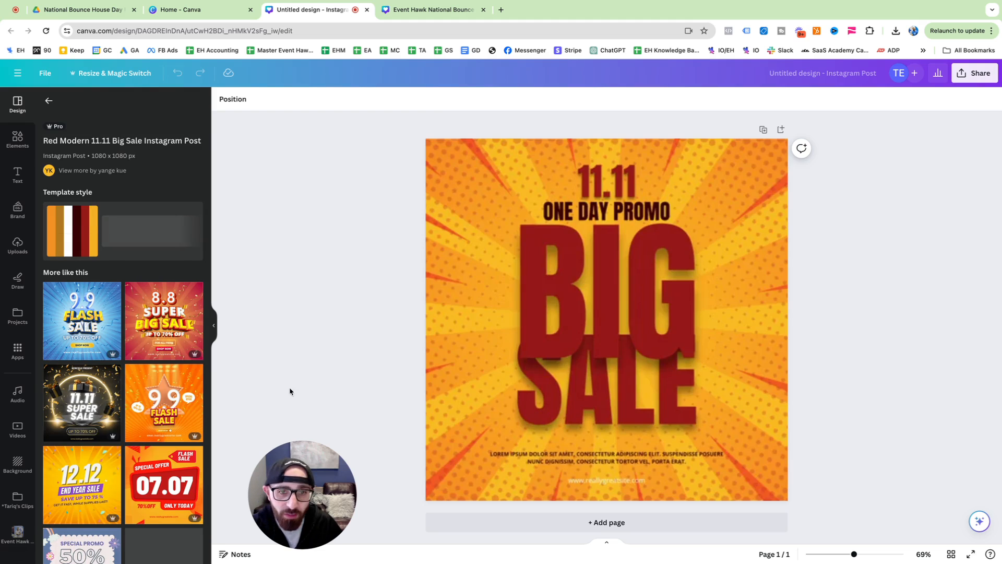
Delete the orange design's headline texts and replace it with the similar blue and yellow 9.9 Flash Sale template
{"action": "left_click_drag", "start_coordinate": [394, 154], "coordinate": [708, 385]}
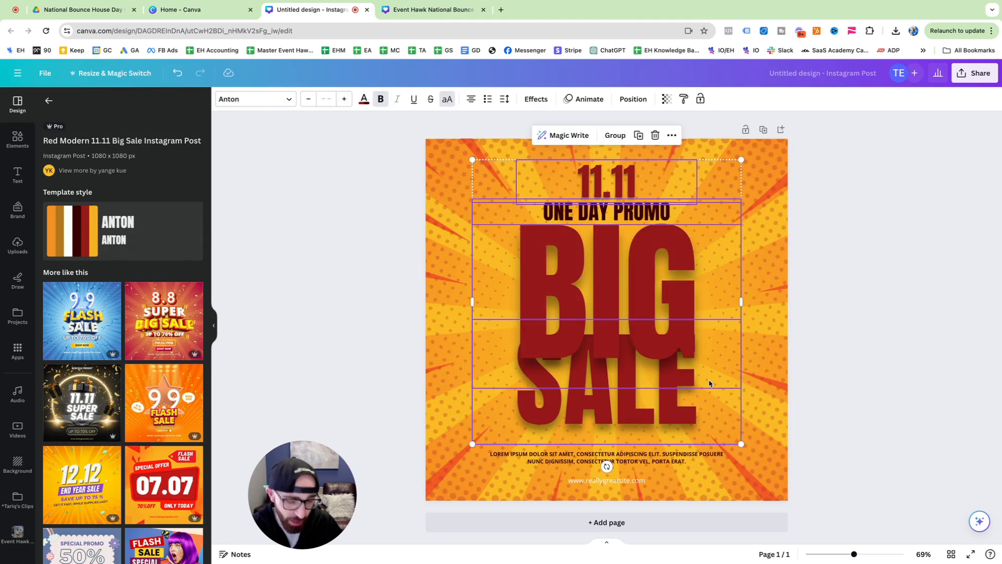
{"action": "key", "text": "Delete"}
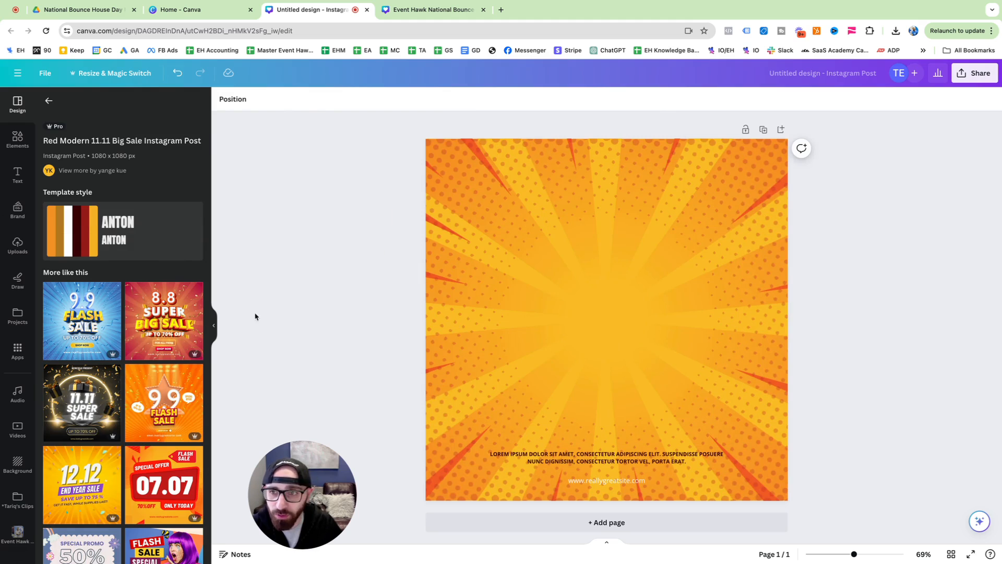
{"action": "scroll", "coordinate": [100, 293], "scroll_direction": "down", "scroll_amount": 1}
{"action": "left_click", "coordinate": [96, 287]}
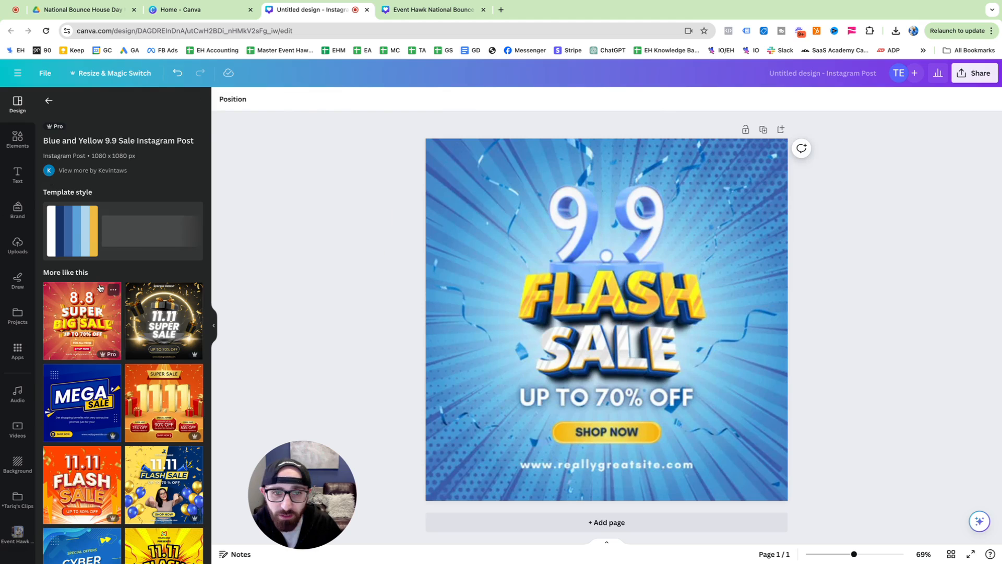
{"action": "left_click", "coordinate": [351, 287]}
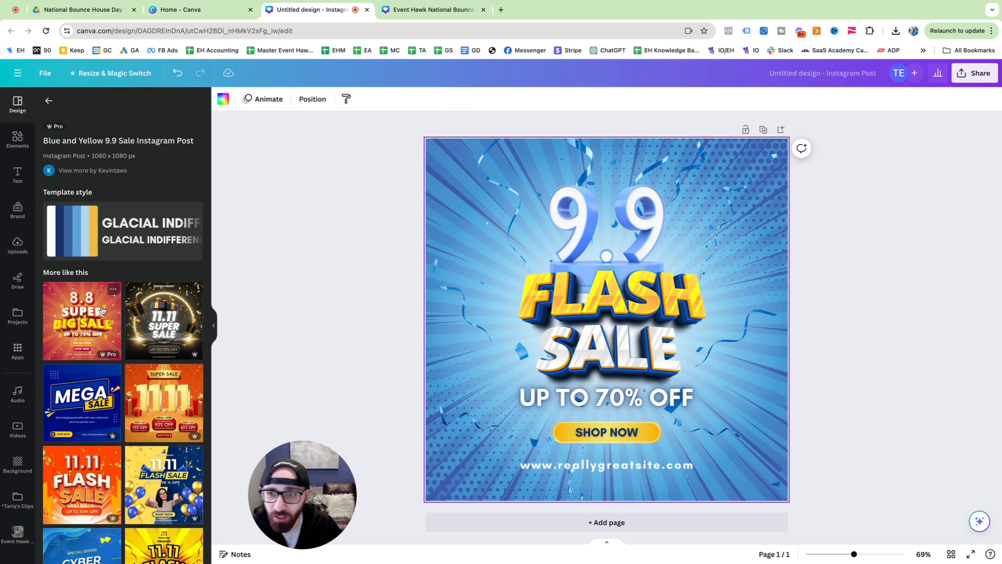
Browse the similar templates and apply the colorful comic Flash Sale Special 10.10 design with the purple-haired woman
{"action": "scroll", "coordinate": [103, 310], "scroll_direction": "down", "scroll_amount": 2}
{"action": "scroll", "coordinate": [118, 313], "scroll_direction": "up", "scroll_amount": 2}
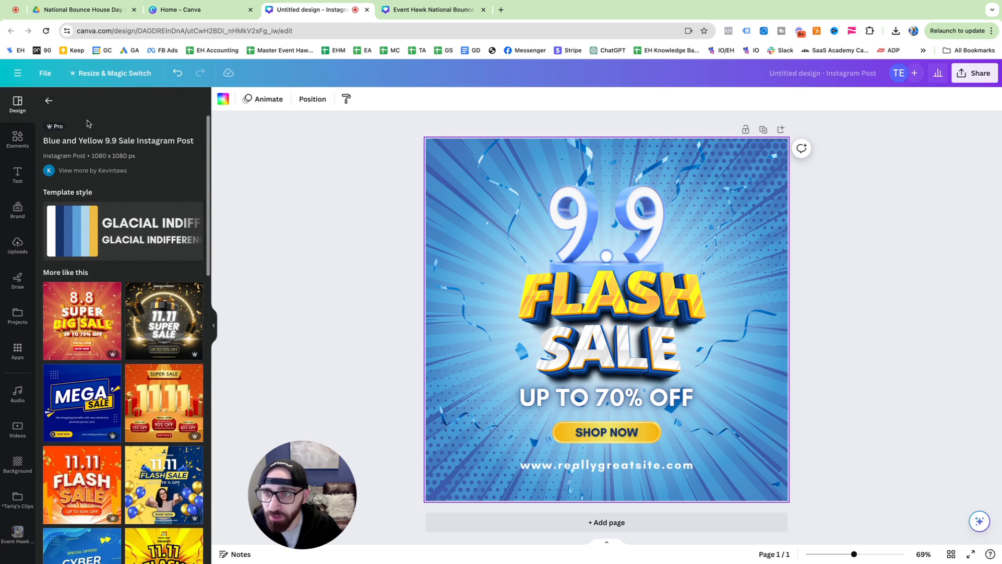
{"action": "scroll", "coordinate": [89, 421], "scroll_direction": "down", "scroll_amount": 4}
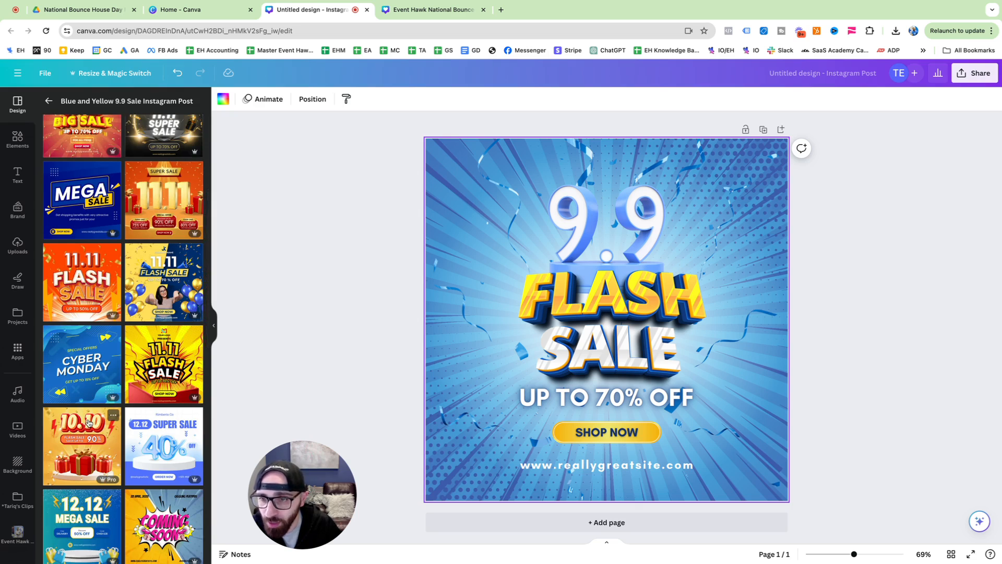
{"action": "scroll", "coordinate": [89, 422], "scroll_direction": "down", "scroll_amount": 3}
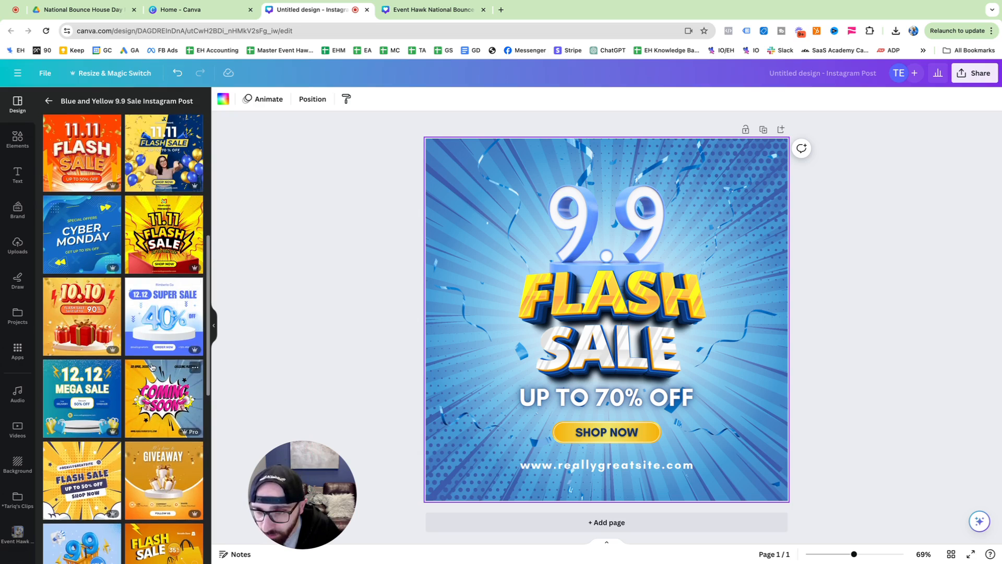
{"action": "scroll", "coordinate": [152, 367], "scroll_direction": "down", "scroll_amount": 6}
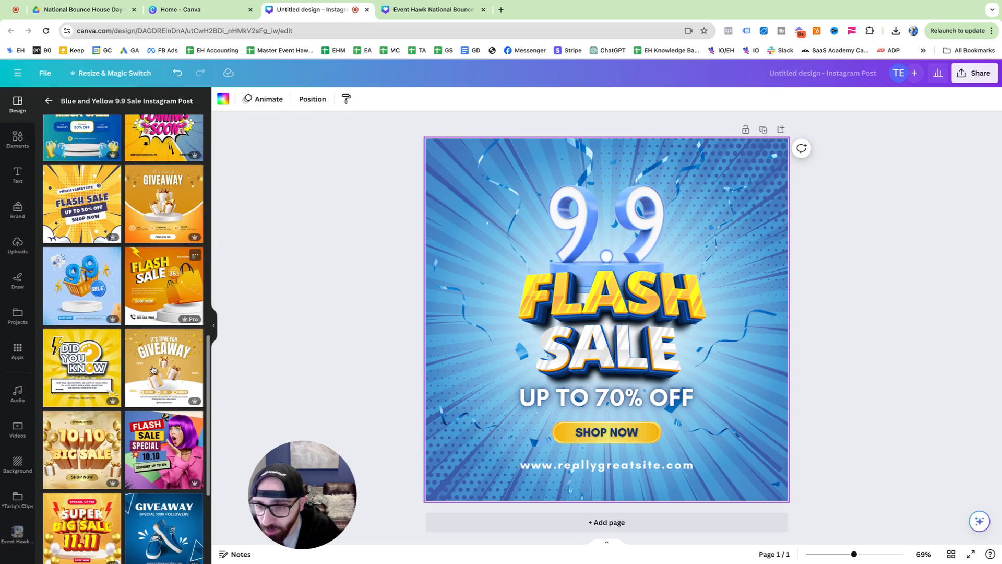
{"action": "left_click", "coordinate": [165, 462]}
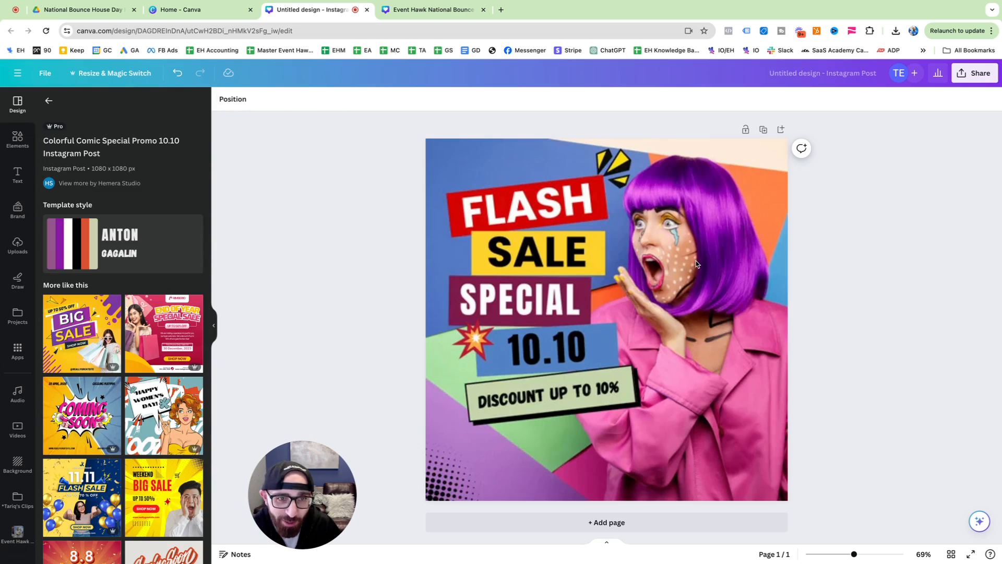
{"action": "left_click", "coordinate": [696, 263]}
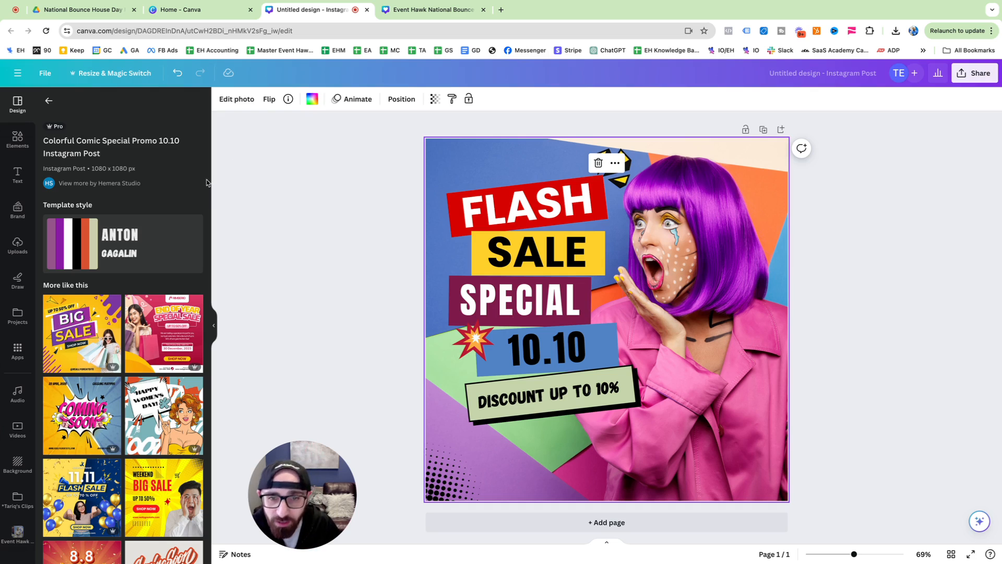
{"action": "left_click", "coordinate": [49, 101]}
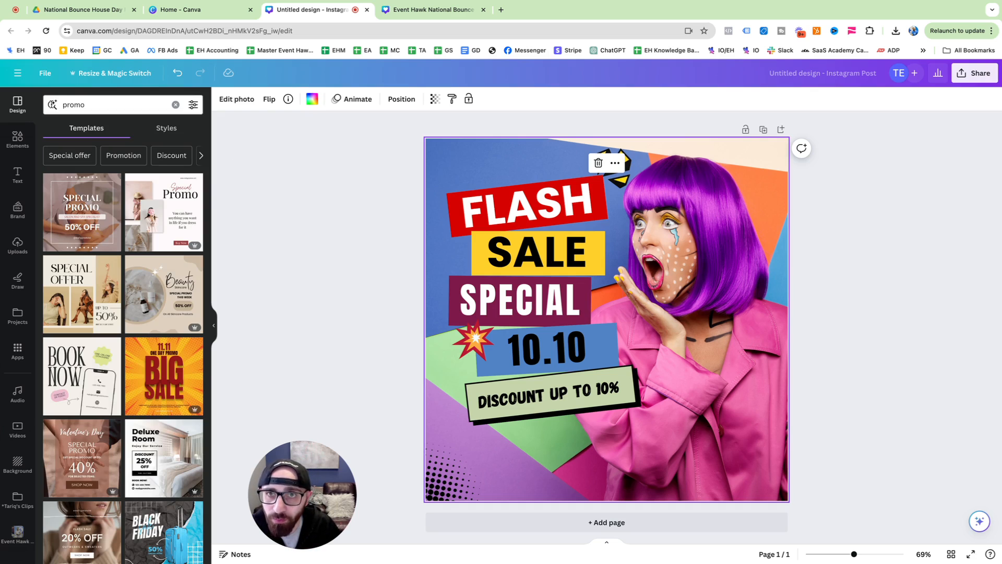
Download the purple National Bounce House Day Sale ad with blank logo boxes from the Google Drive folder, returning to the Canva design
{"action": "left_click", "coordinate": [100, 15]}
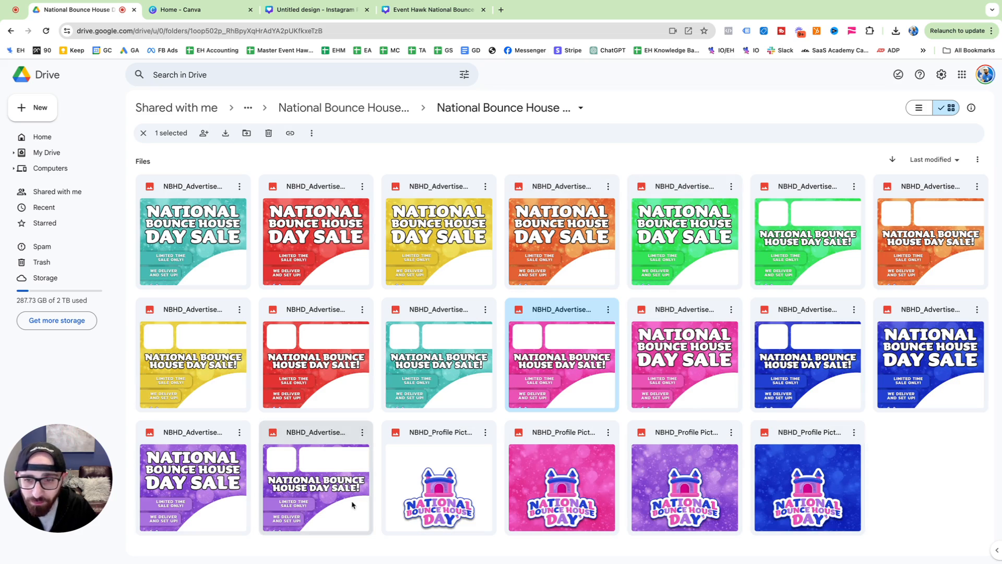
{"action": "left_click", "coordinate": [363, 432]}
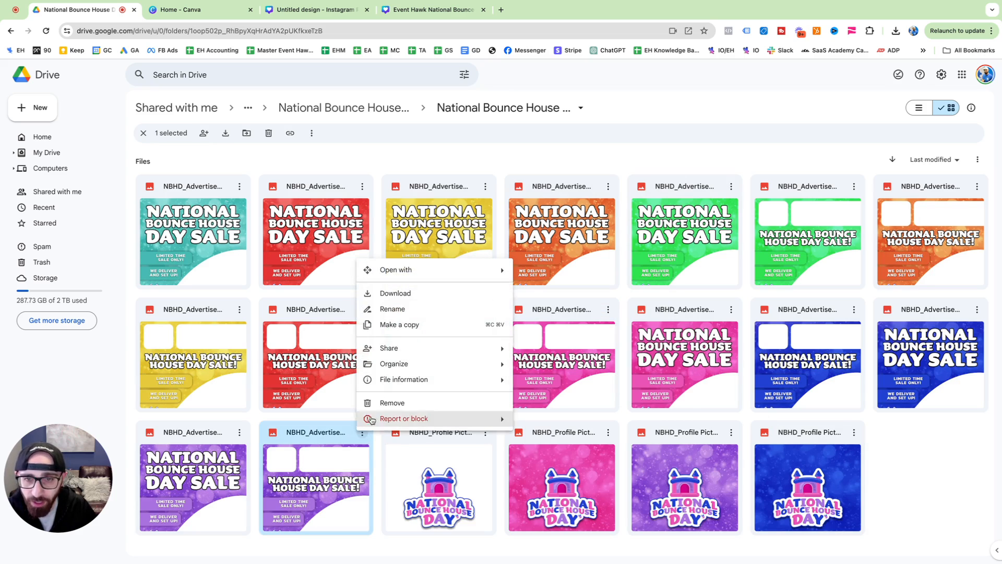
{"action": "left_click", "coordinate": [403, 295]}
{"action": "left_click", "coordinate": [334, 10]}
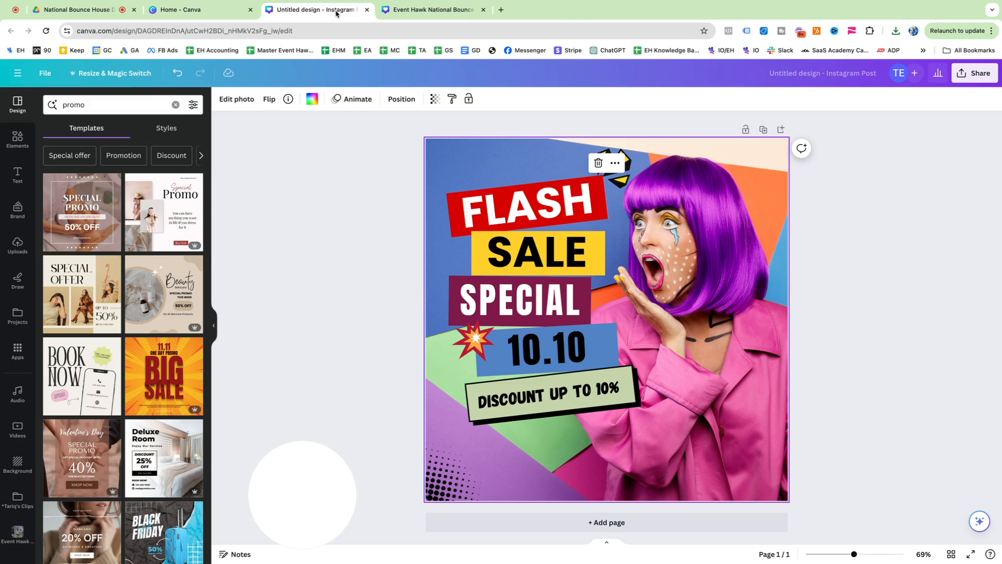
Clear the page by deleting the Flash Sale texts, graphics and the background photo
{"action": "left_click_drag", "start_coordinate": [359, 164], "coordinate": [866, 451]}
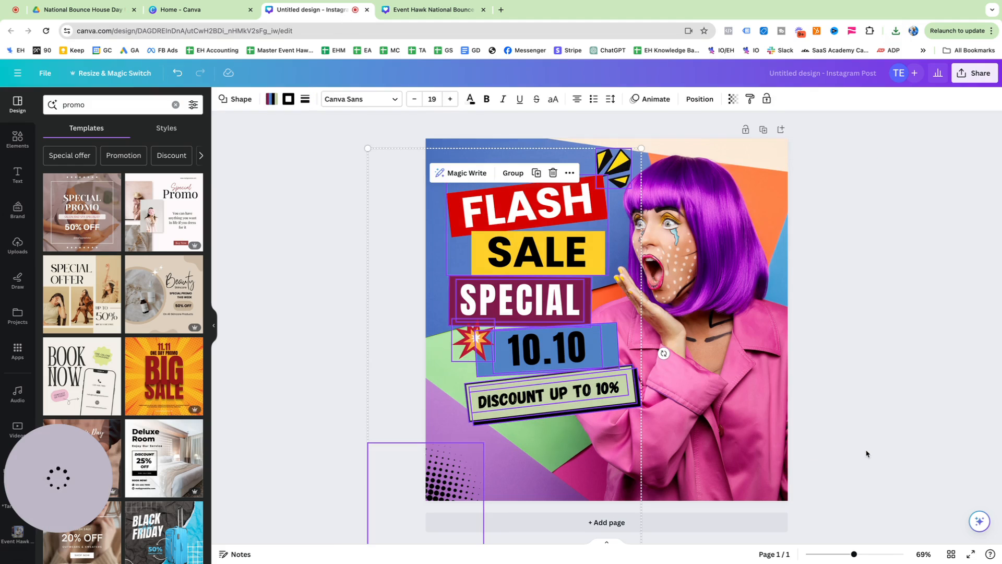
{"action": "key", "text": "Delete"}
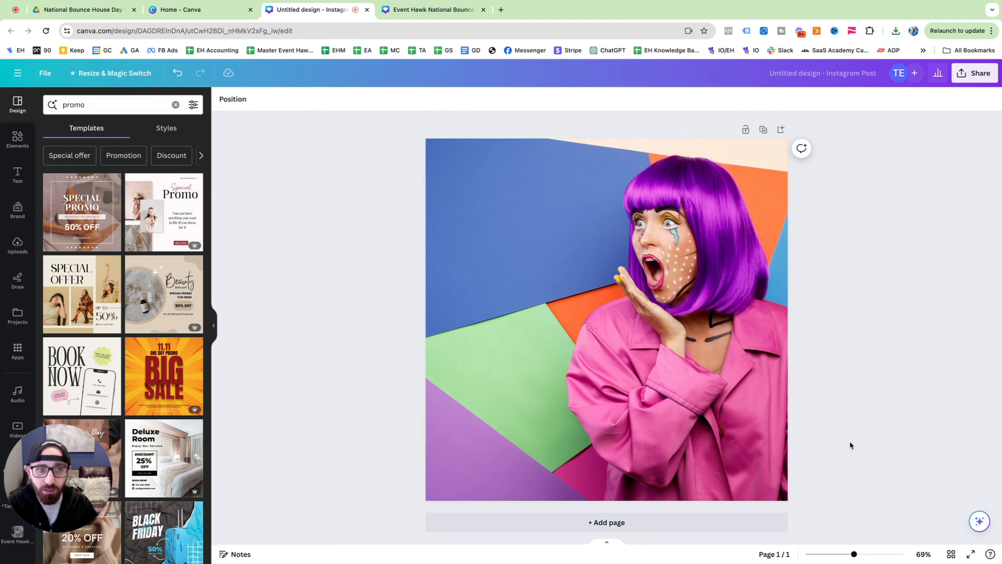
{"action": "left_click", "coordinate": [764, 371]}
{"action": "key", "text": "Delete"}
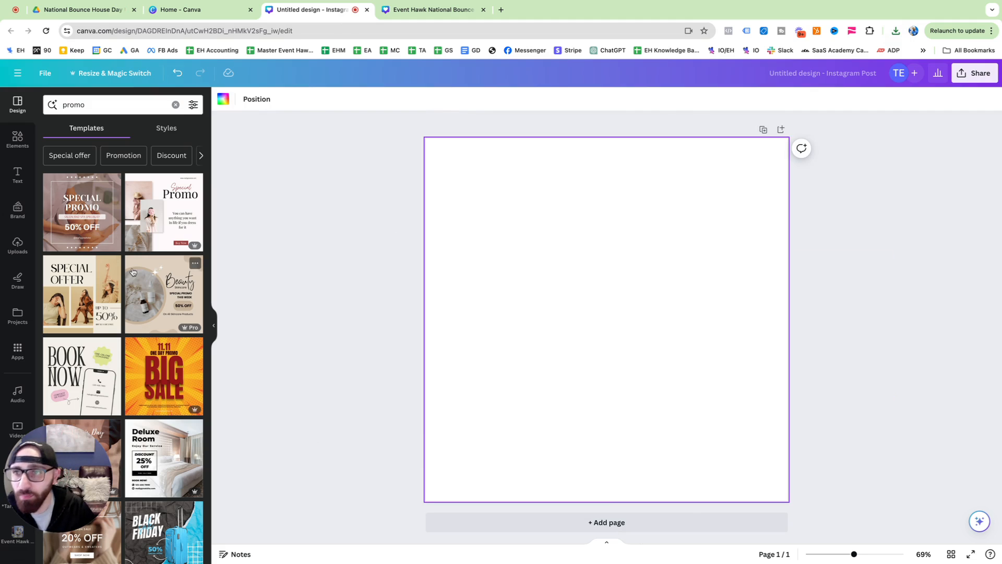
Upload the downloaded purple National Bounce House Day Sale image and place it on the page so it fills the whole canvas
{"action": "left_click", "coordinate": [18, 244]}
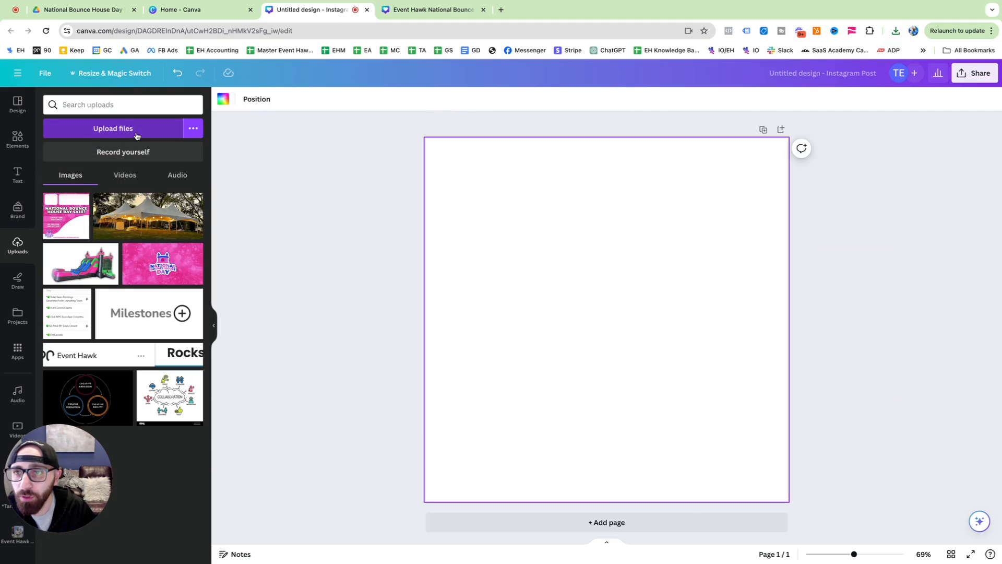
{"action": "left_click", "coordinate": [137, 136]}
{"action": "double_click", "coordinate": [180, 208]}
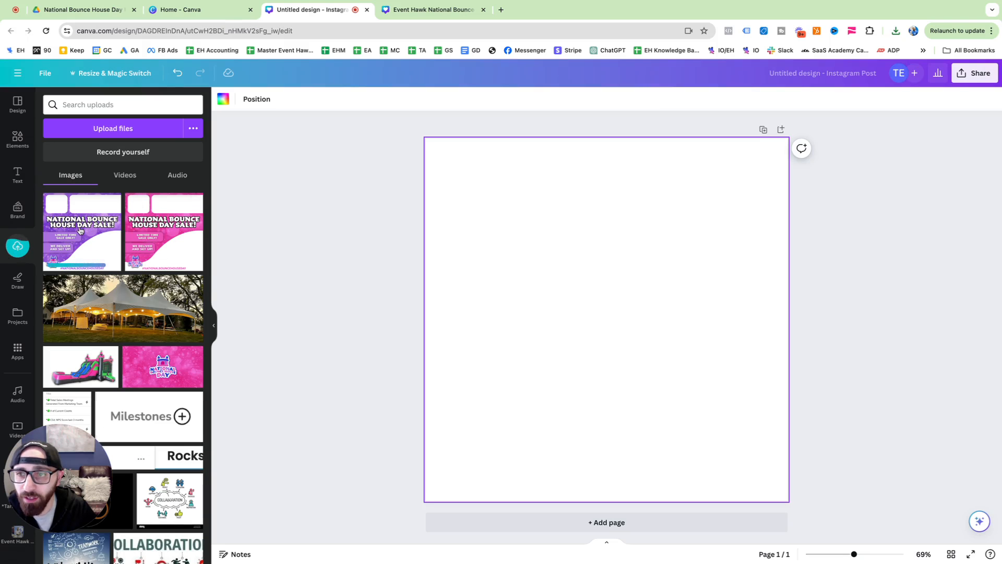
{"action": "left_click_drag", "start_coordinate": [81, 229], "coordinate": [445, 226]}
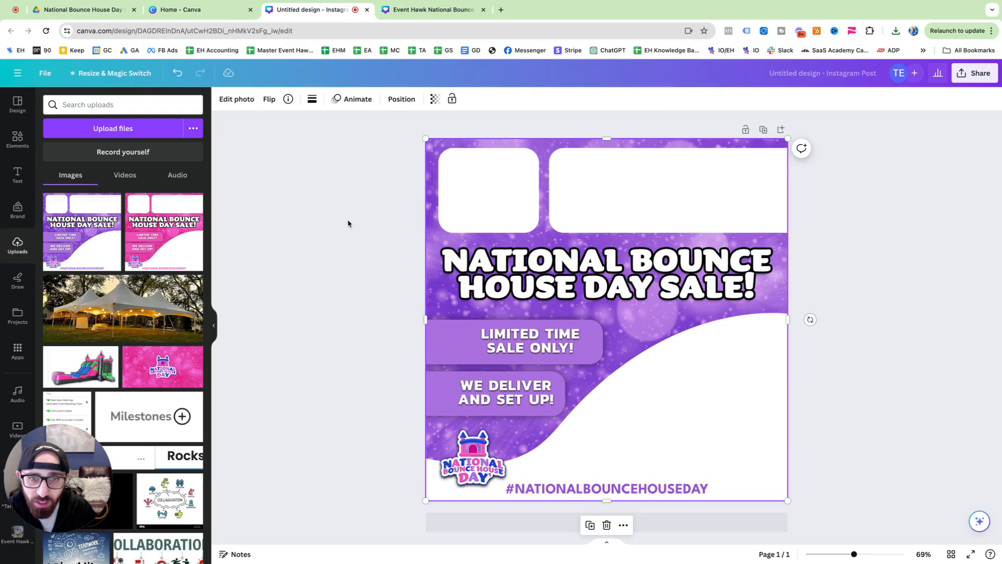
Open the BMH folder among the saved folders and show only its images
{"action": "mouse_move", "coordinate": [198, 214]}
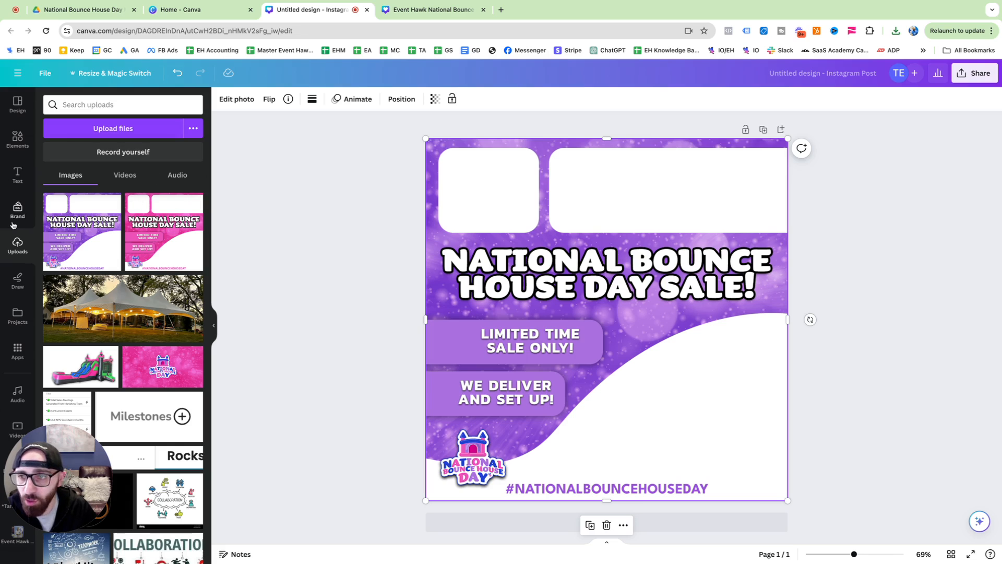
{"action": "scroll", "coordinate": [20, 365], "scroll_direction": "down", "scroll_amount": 8}
{"action": "scroll", "coordinate": [25, 477], "scroll_direction": "down", "scroll_amount": 10}
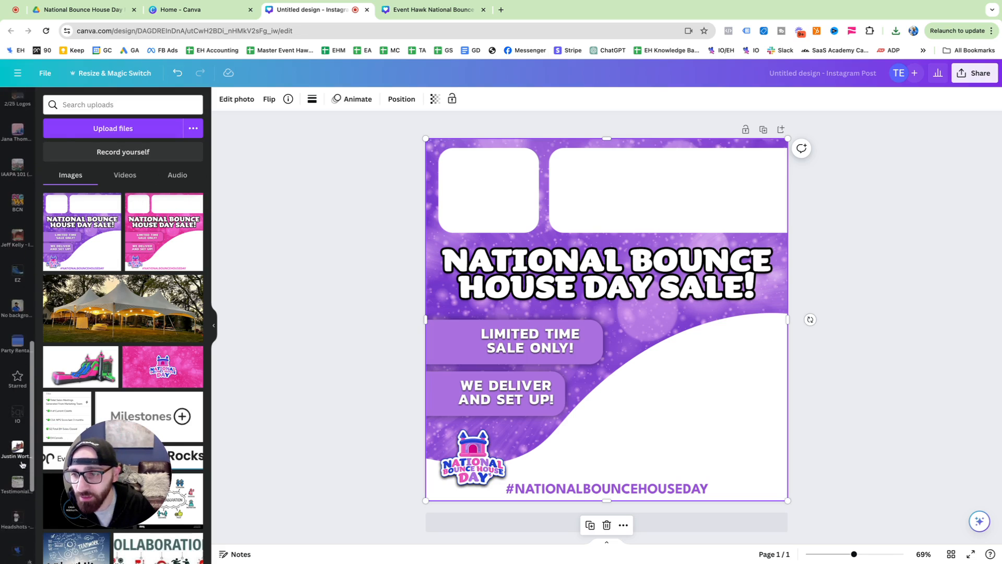
{"action": "scroll", "coordinate": [17, 253], "scroll_direction": "down", "scroll_amount": 4}
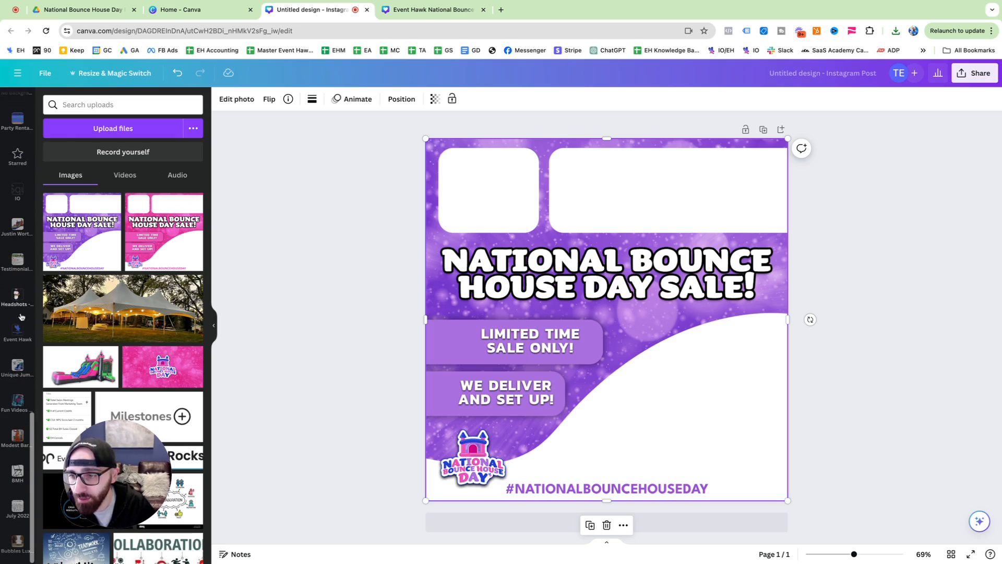
{"action": "left_click", "coordinate": [8, 480]}
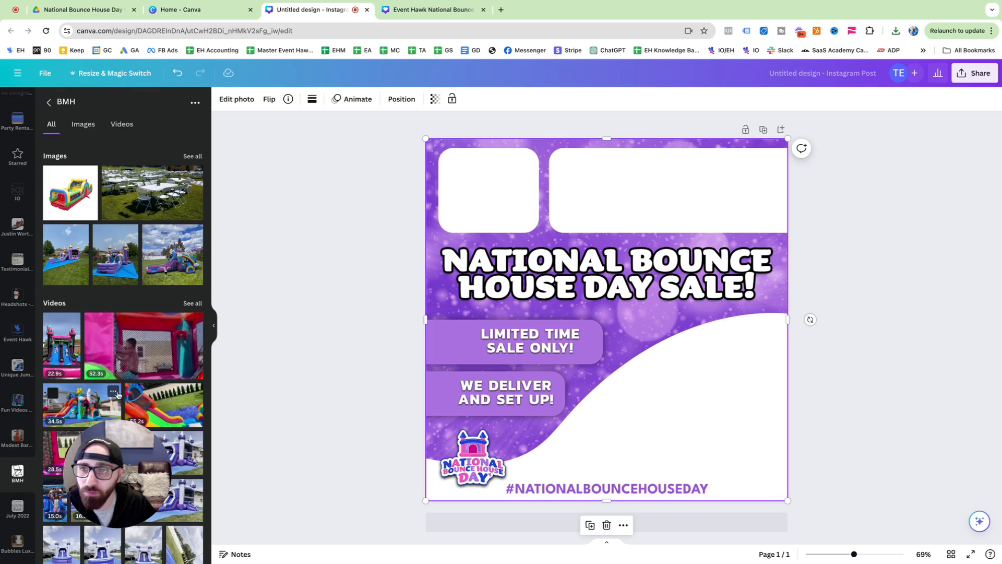
{"action": "left_click", "coordinate": [83, 124]}
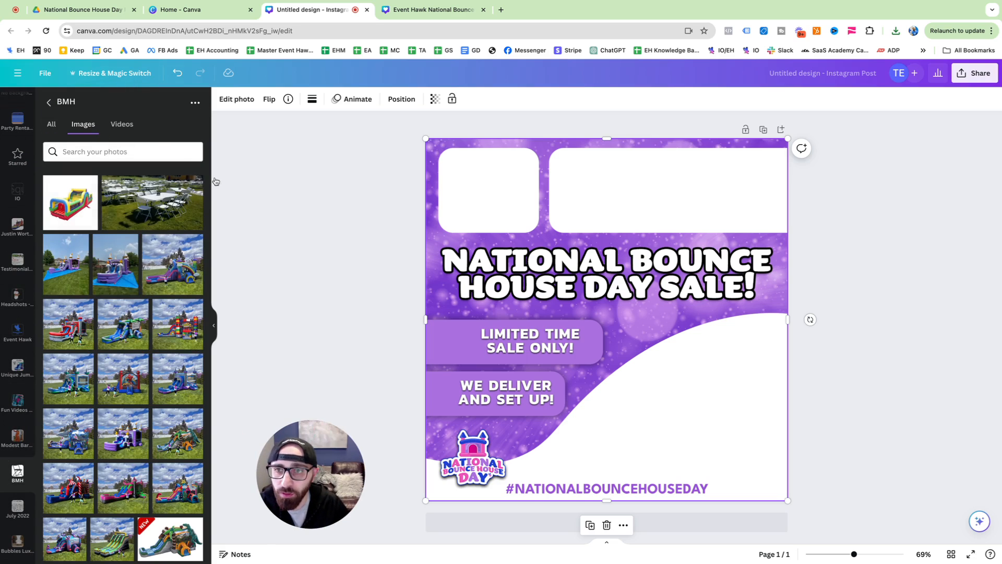
Find the round Bounce My House Party Rentals logo in the folder and add it to the page near the small white box
{"action": "scroll", "coordinate": [119, 215], "scroll_direction": "down", "scroll_amount": 5}
{"action": "scroll", "coordinate": [119, 215], "scroll_direction": "down", "scroll_amount": 15}
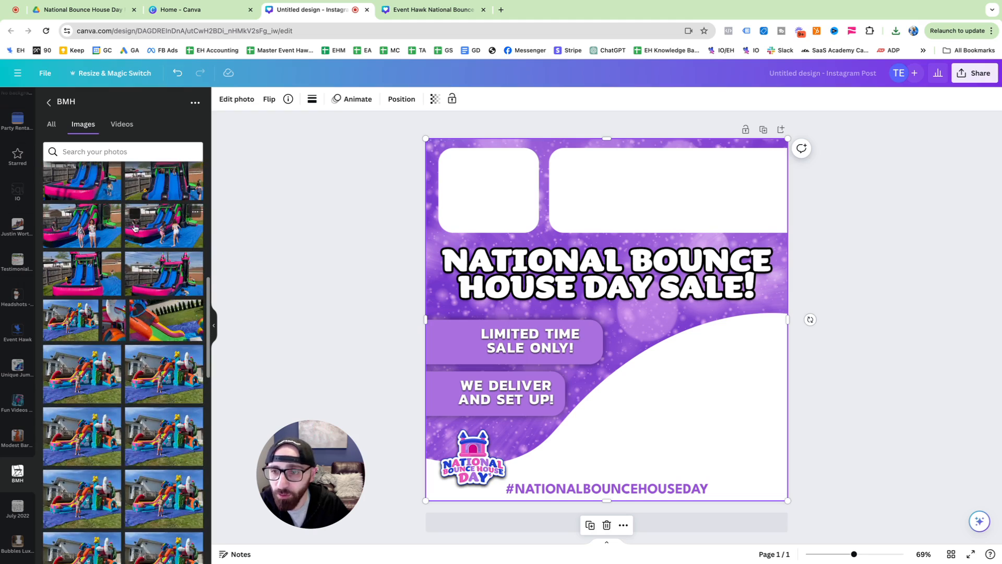
{"action": "scroll", "coordinate": [139, 272], "scroll_direction": "down", "scroll_amount": 5}
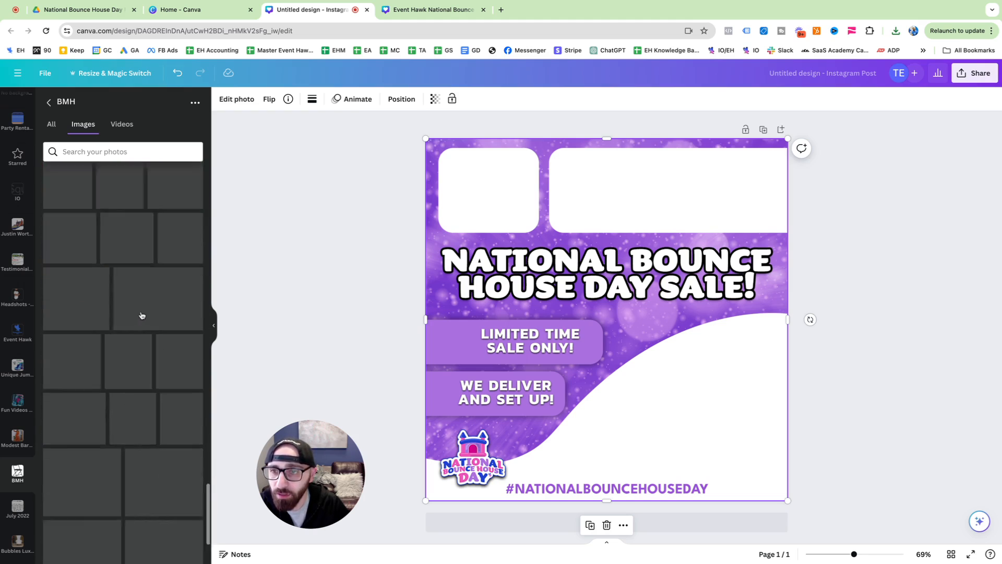
{"action": "scroll", "coordinate": [140, 305], "scroll_direction": "down", "scroll_amount": 15}
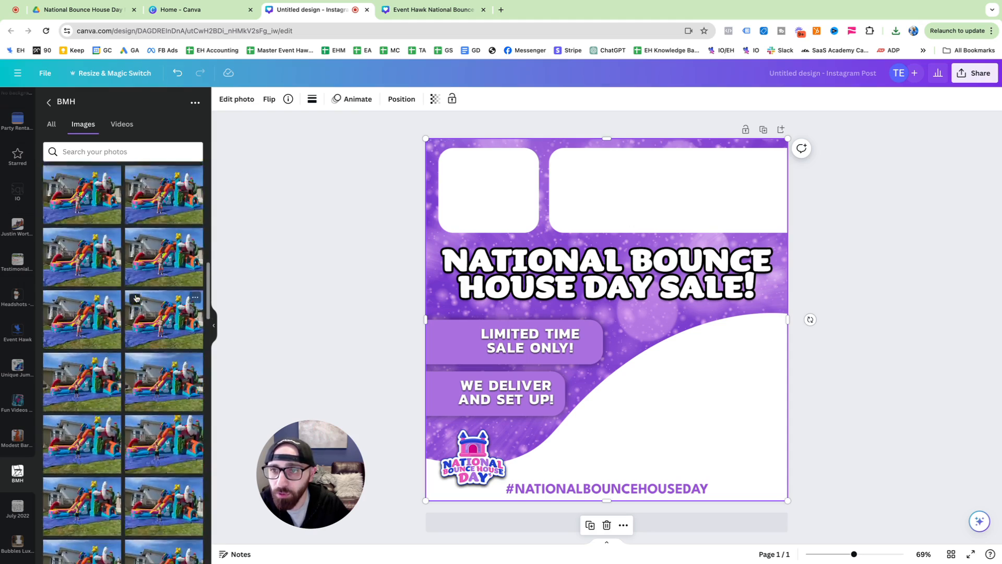
{"action": "scroll", "coordinate": [136, 297], "scroll_direction": "down", "scroll_amount": 15}
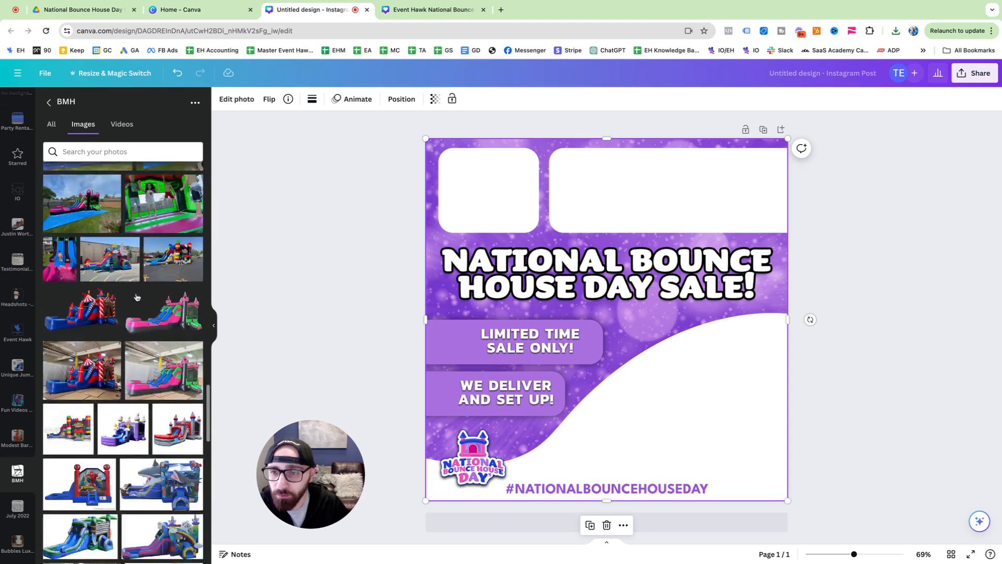
{"action": "scroll", "coordinate": [194, 399], "scroll_direction": "down", "scroll_amount": 3}
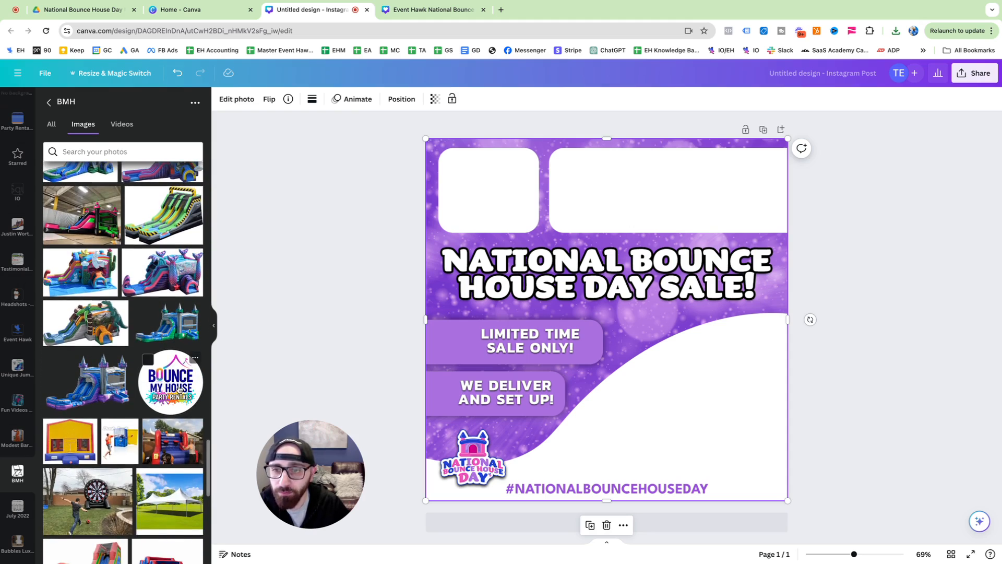
{"action": "left_click", "coordinate": [179, 388]}
{"action": "left_click_drag", "start_coordinate": [655, 342], "coordinate": [592, 274]}
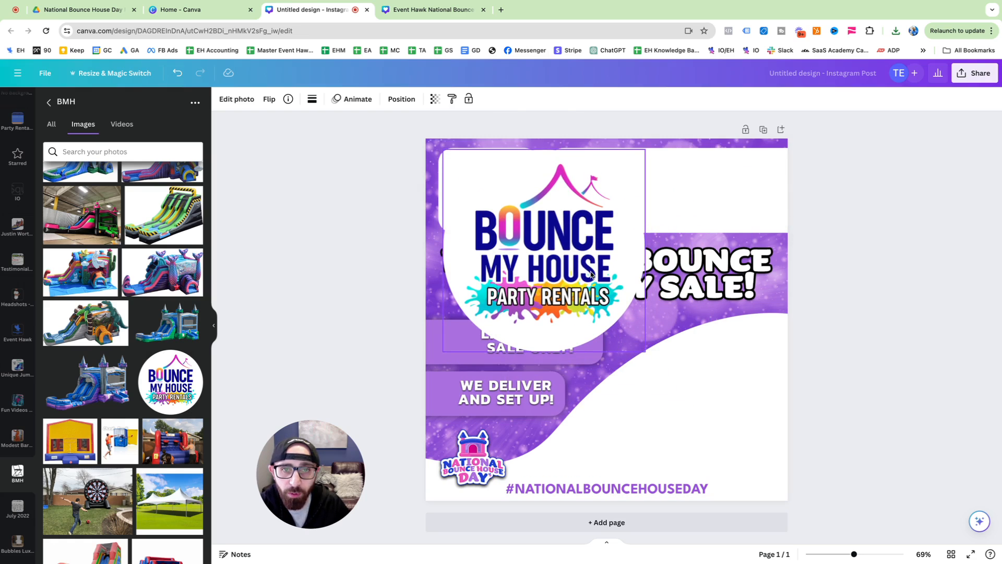
Shrink the Bounce My House logo, crop its edges and center it inside the small white rounded box
{"action": "left_click_drag", "start_coordinate": [645, 351], "coordinate": [489, 227]}
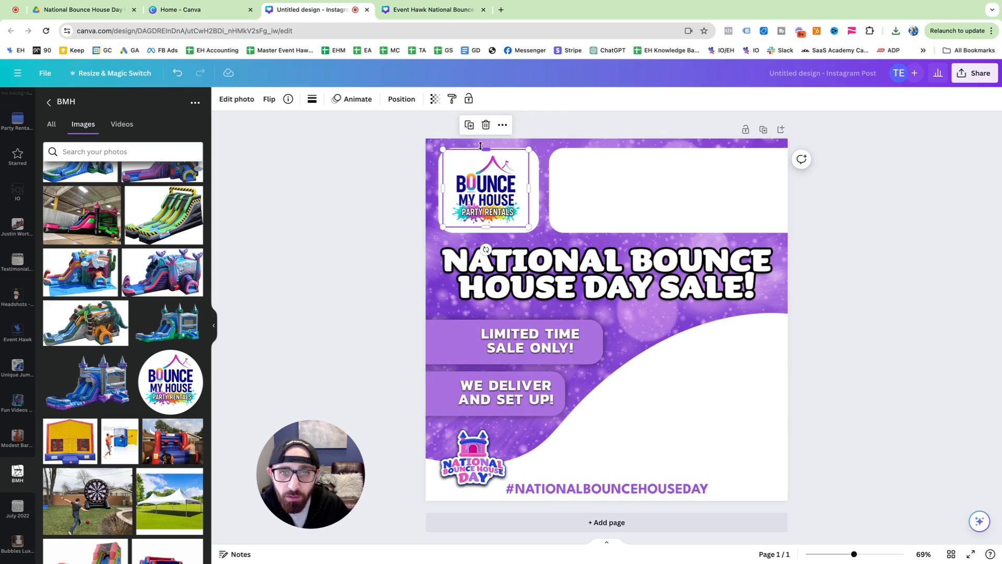
{"action": "left_click_drag", "start_coordinate": [481, 148], "coordinate": [481, 152]}
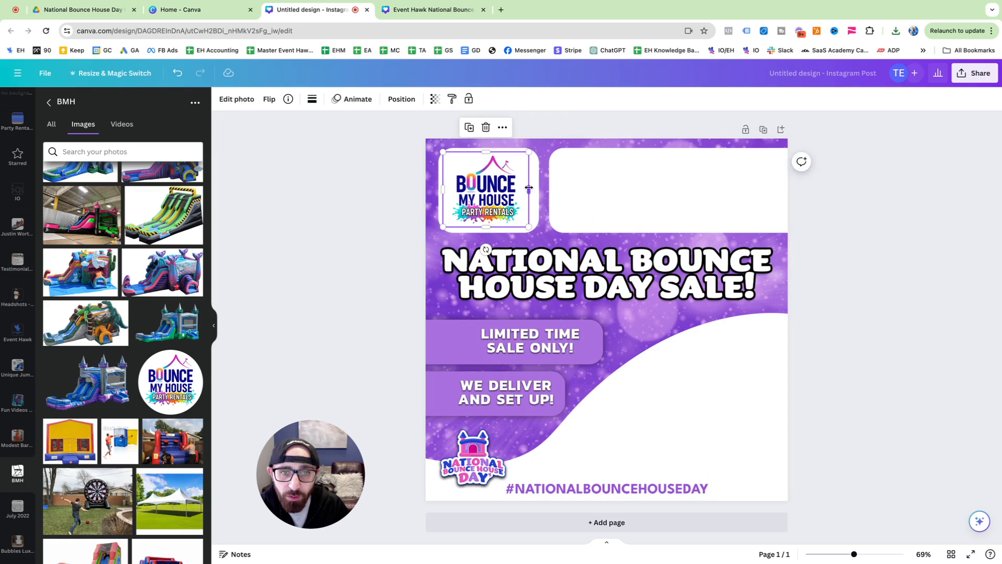
{"action": "left_click_drag", "start_coordinate": [529, 187], "coordinate": [521, 188]}
{"action": "left_click_drag", "start_coordinate": [443, 189], "coordinate": [524, 226]}
{"action": "left_click_drag", "start_coordinate": [499, 162], "coordinate": [506, 162]}
{"action": "left_click", "coordinate": [305, 188]}
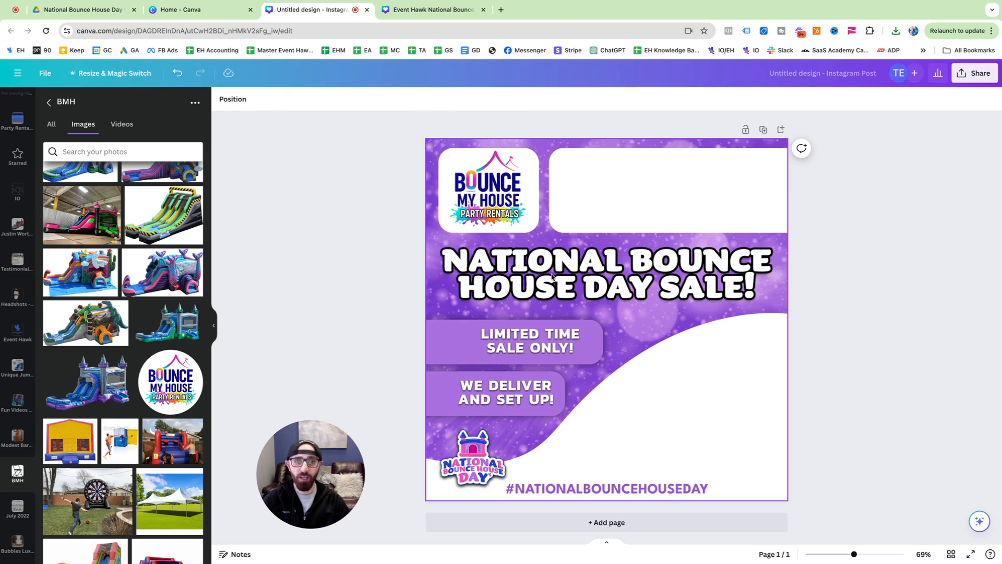
Add the blue and purple castle bounce house with slide and scale it down to fit the white curved area above the hashtag
{"action": "left_click", "coordinate": [107, 381]}
{"action": "left_click_drag", "start_coordinate": [648, 363], "coordinate": [705, 431]}
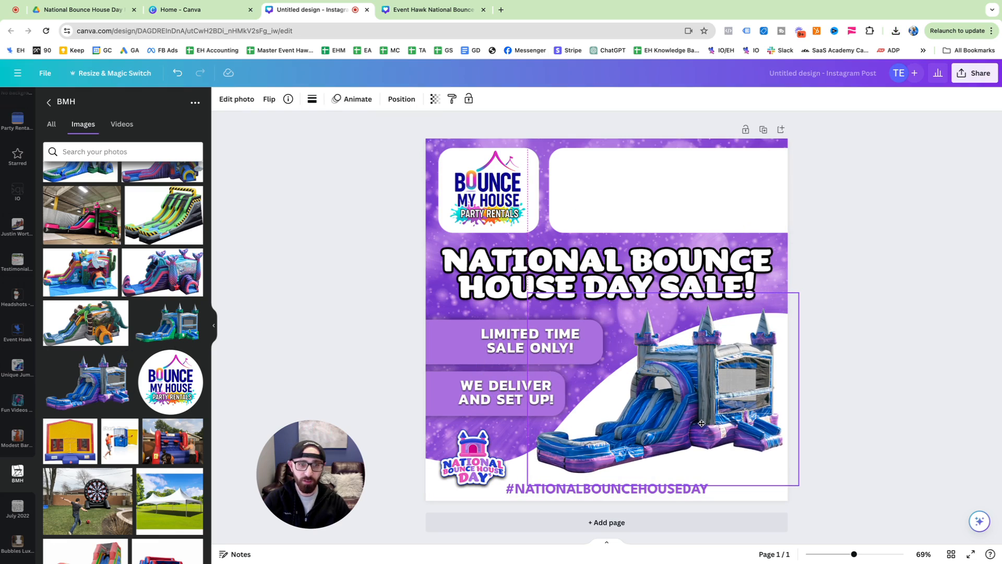
{"action": "left_click_drag", "start_coordinate": [529, 294], "coordinate": [586, 331]}
{"action": "left_click_drag", "start_coordinate": [694, 409], "coordinate": [688, 404]}
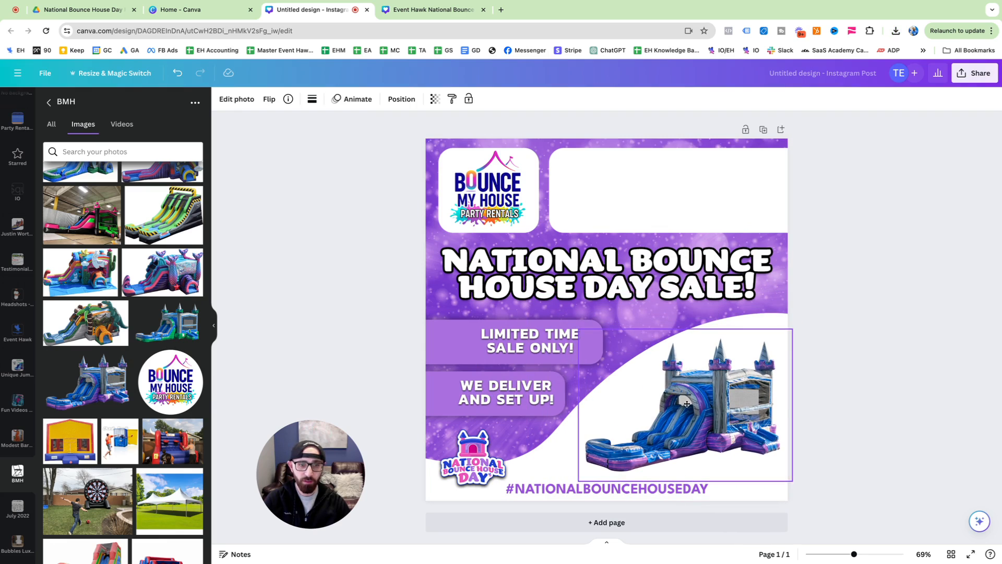
{"action": "left_click", "coordinate": [861, 407]}
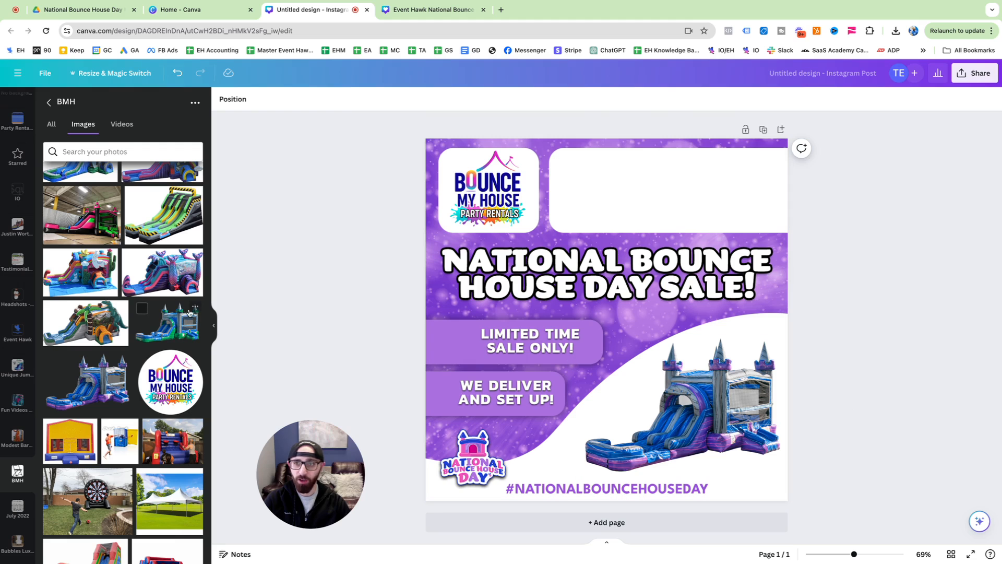
Add a second page, place the colorful toy-brick bounce house photo on it and remove the photo's background
{"action": "scroll", "coordinate": [137, 288], "scroll_direction": "up", "scroll_amount": 5}
{"action": "scroll", "coordinate": [138, 288], "scroll_direction": "up", "scroll_amount": 3}
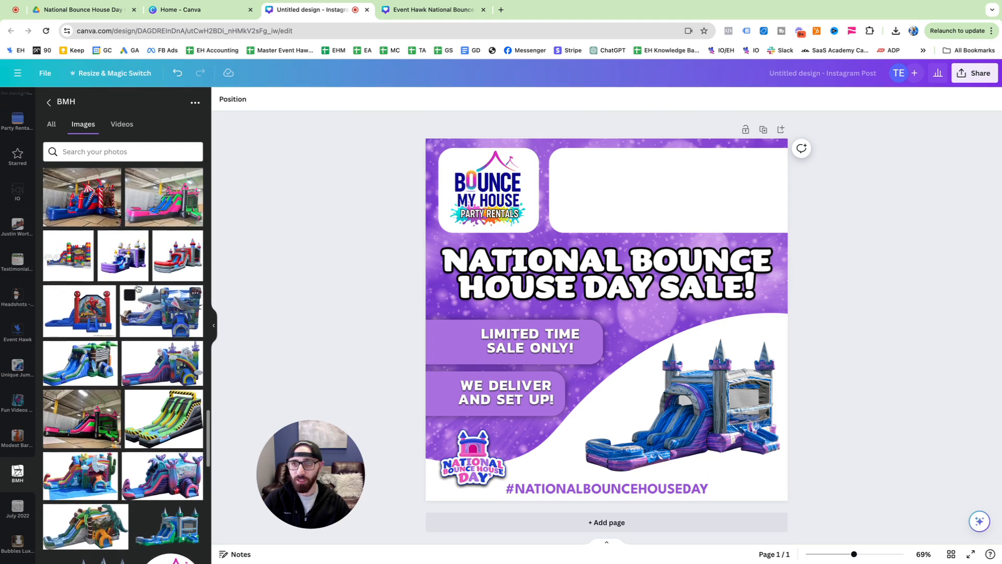
{"action": "scroll", "coordinate": [164, 235], "scroll_direction": "up", "scroll_amount": 4}
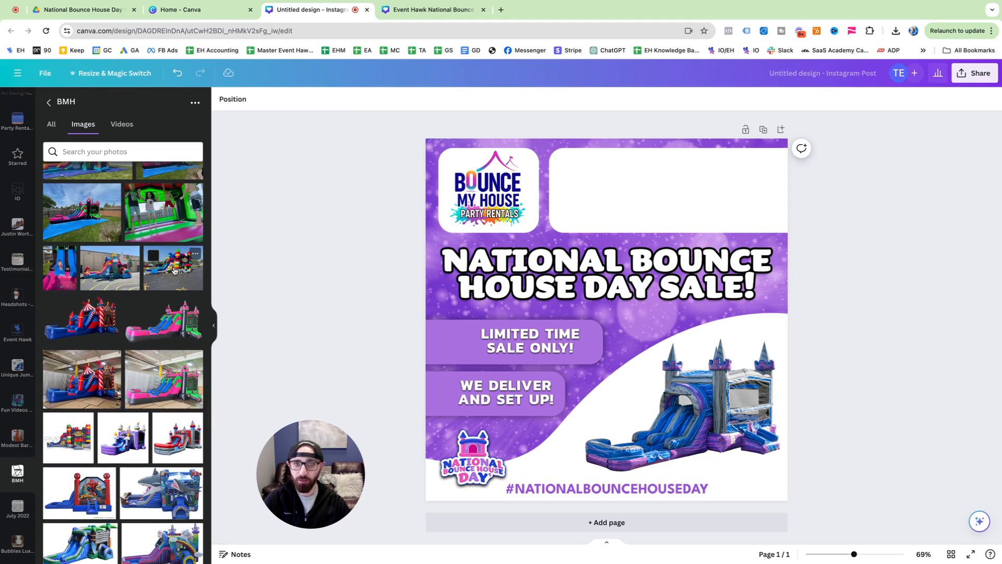
{"action": "left_click", "coordinate": [781, 130]}
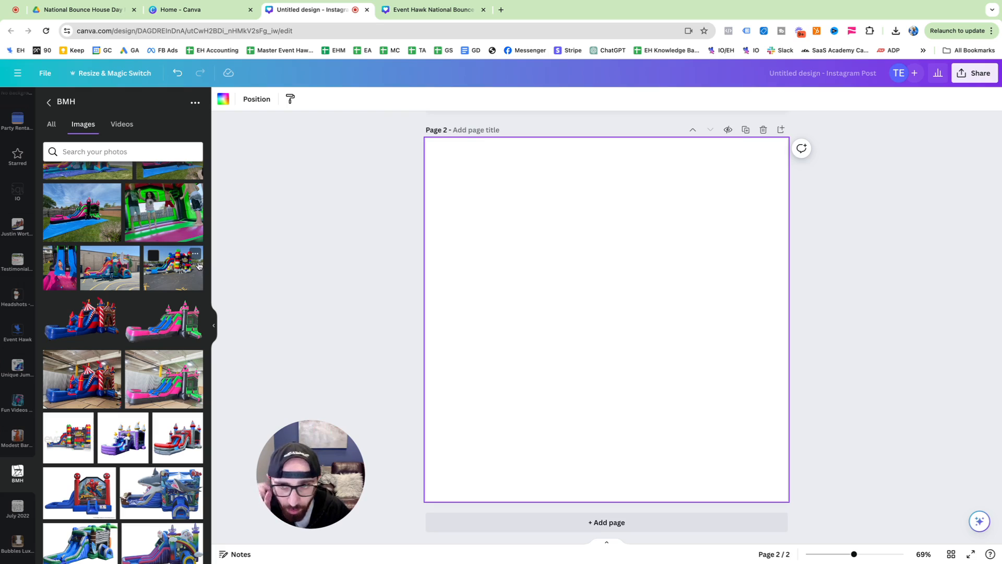
{"action": "left_click", "coordinate": [179, 267]}
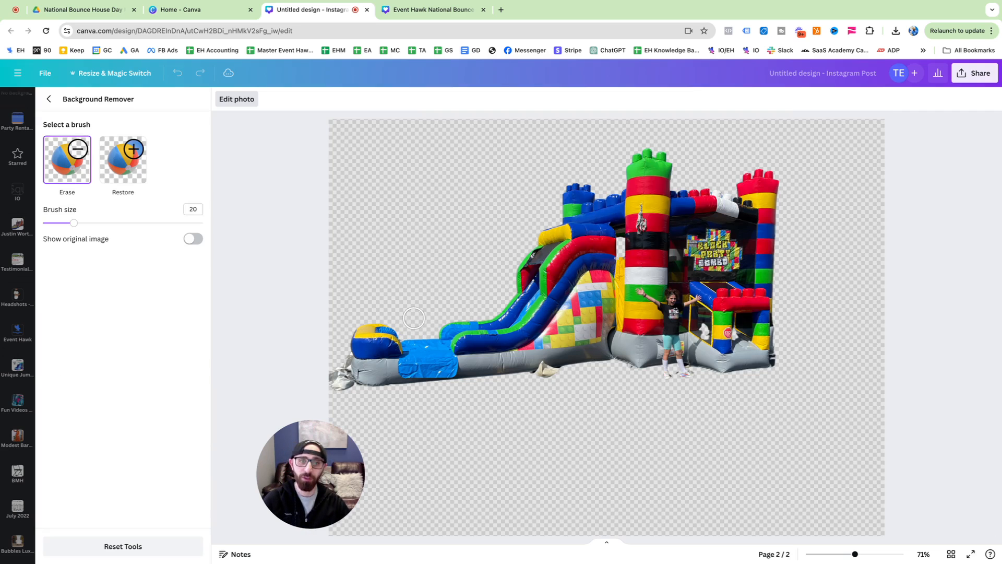
{"action": "left_click", "coordinate": [50, 99]}
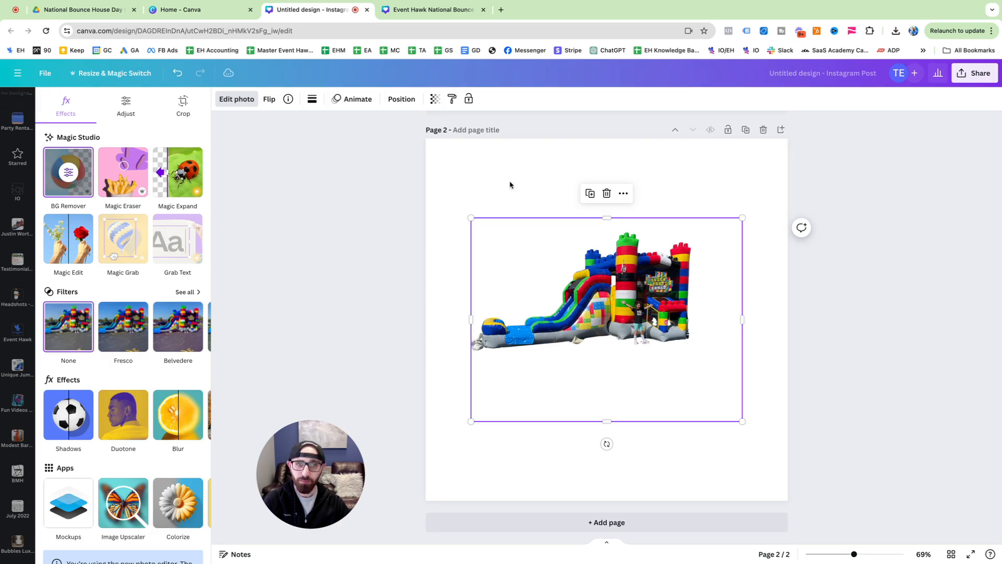
{"action": "scroll", "coordinate": [588, 294], "scroll_direction": "up", "scroll_amount": 5}
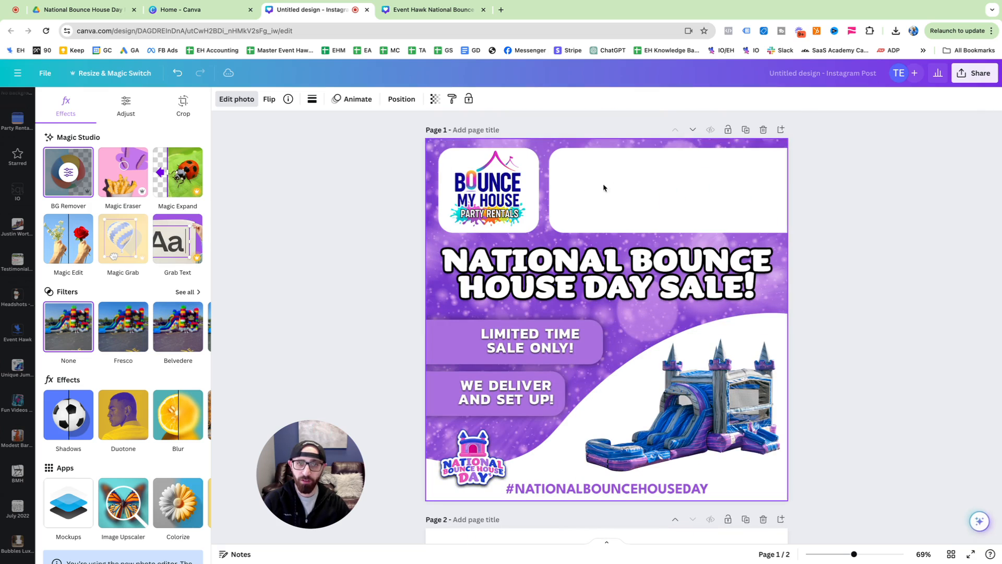